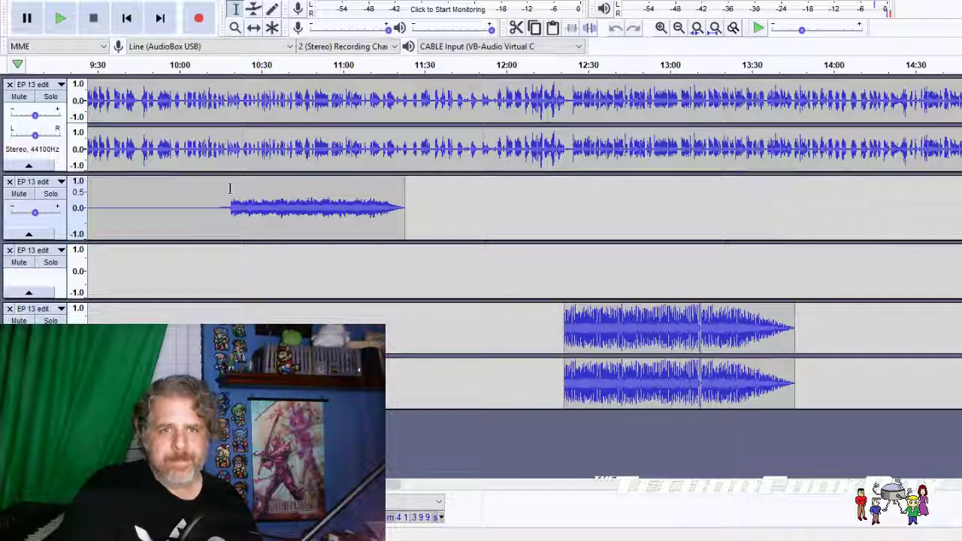
- Select the stereo voice track, then mark the start of the first music clip in the stereo music track
click(62, 153)
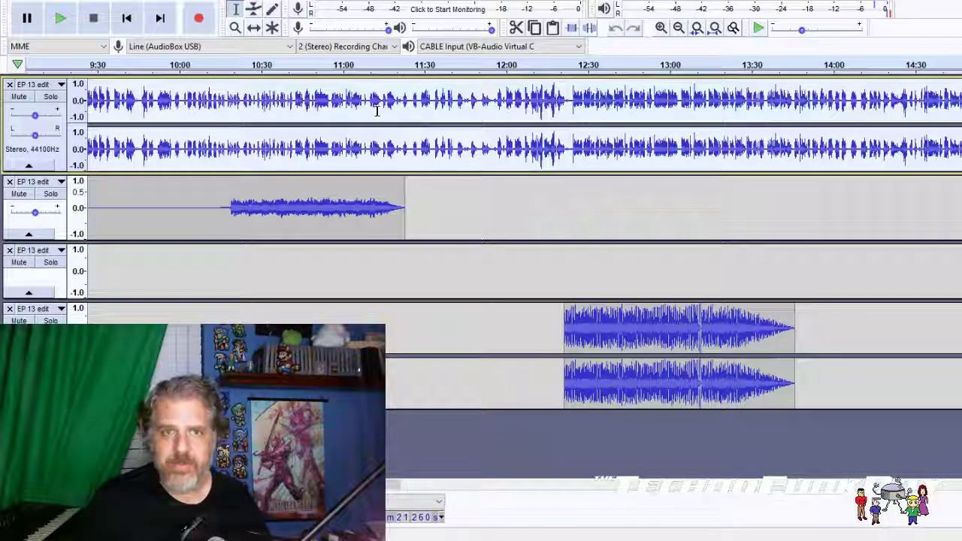
click(383, 219)
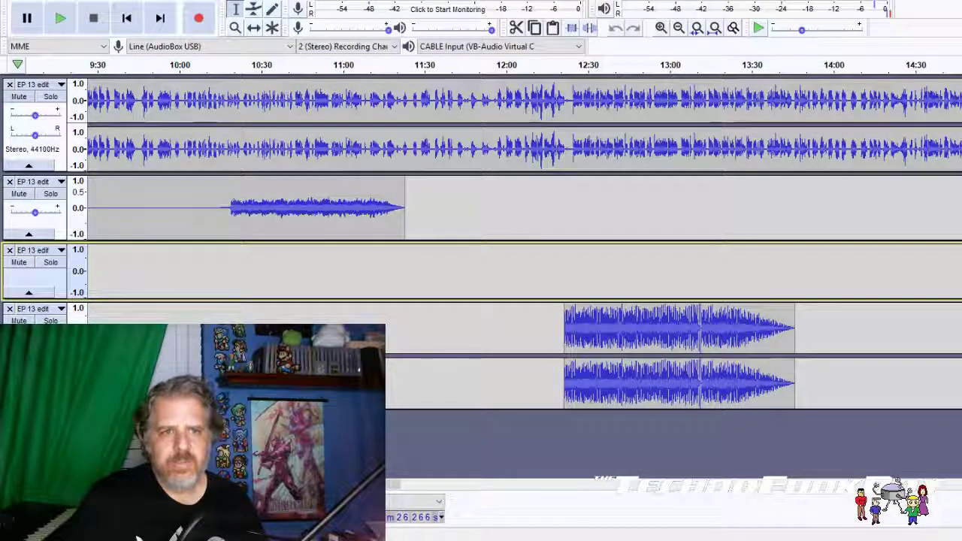
click(565, 331)
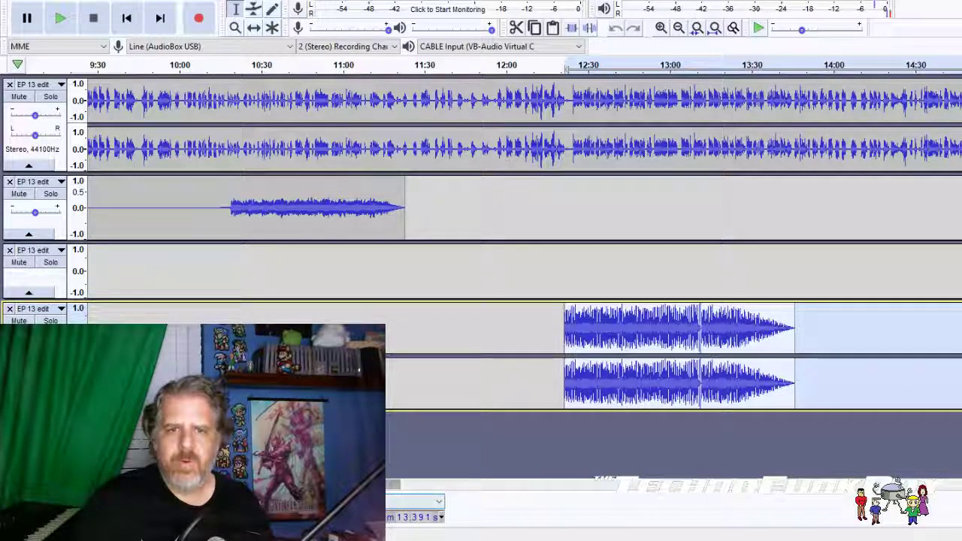
- Play the mix from just before the music clip that starts near 12:21, and stop after hearing the transition
scroll(390, 492, right, 3)
scroll(390, 492, right, 3)
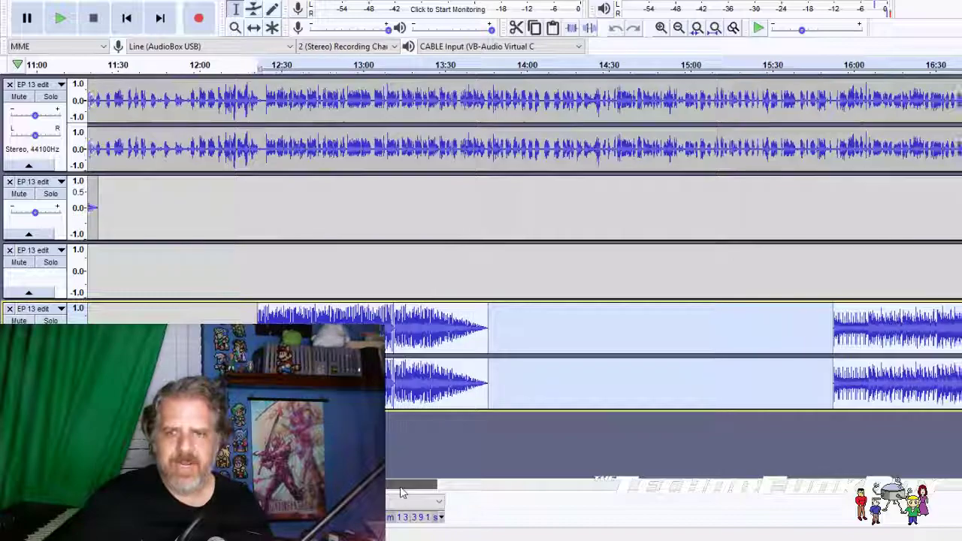
click(259, 278)
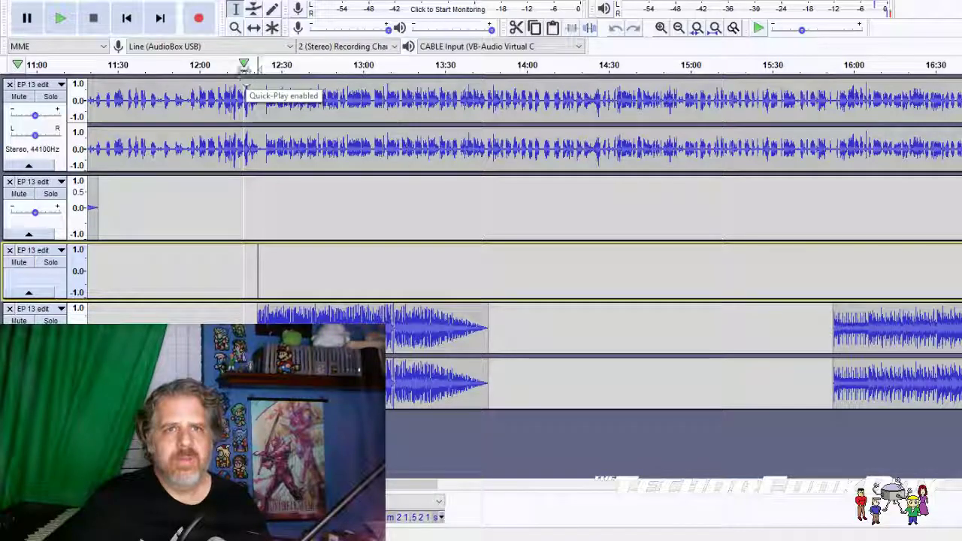
click(246, 75)
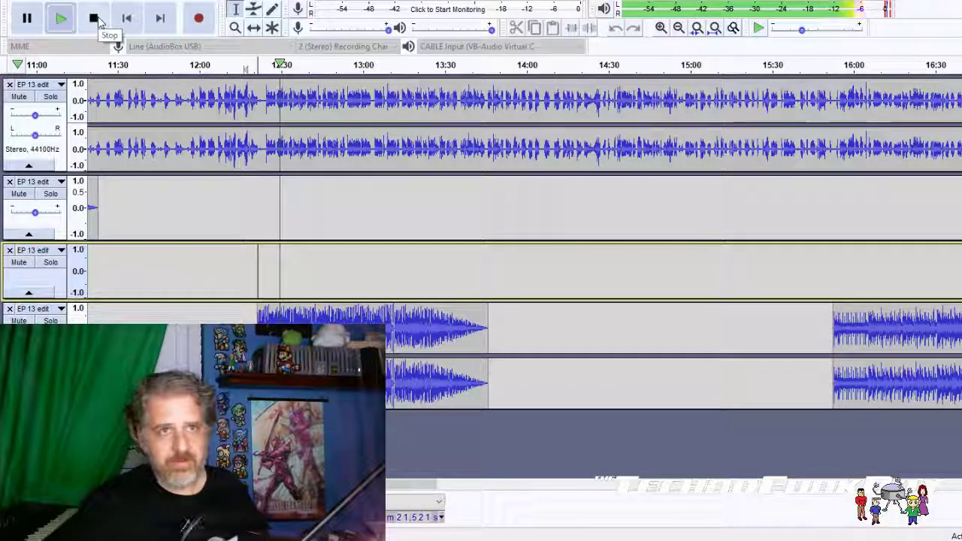
click(95, 19)
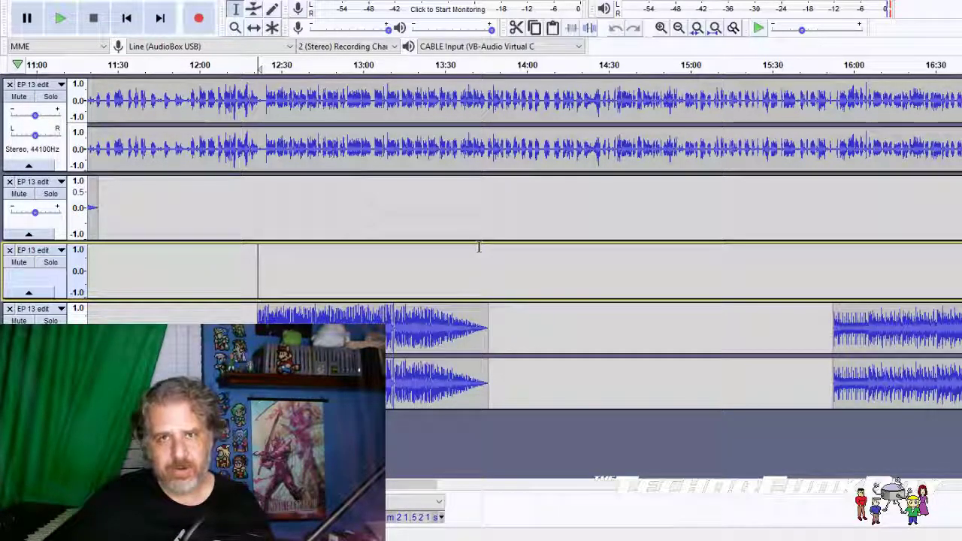
- Select the stereo music track from about 12:13 to 14:00 around its first clip, and place the cursor at that clip's start
click(832, 193)
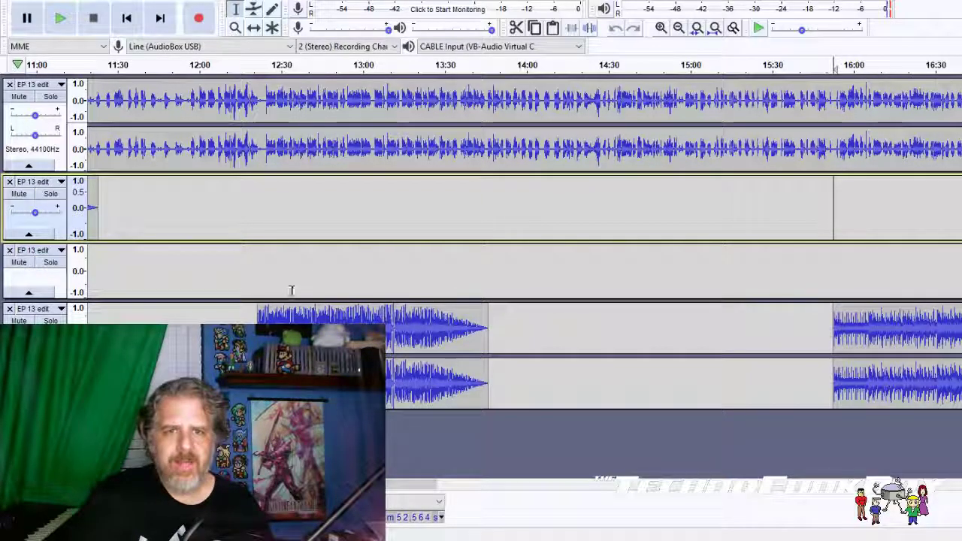
drag(251, 287, 444, 287)
drag(235, 316, 529, 339)
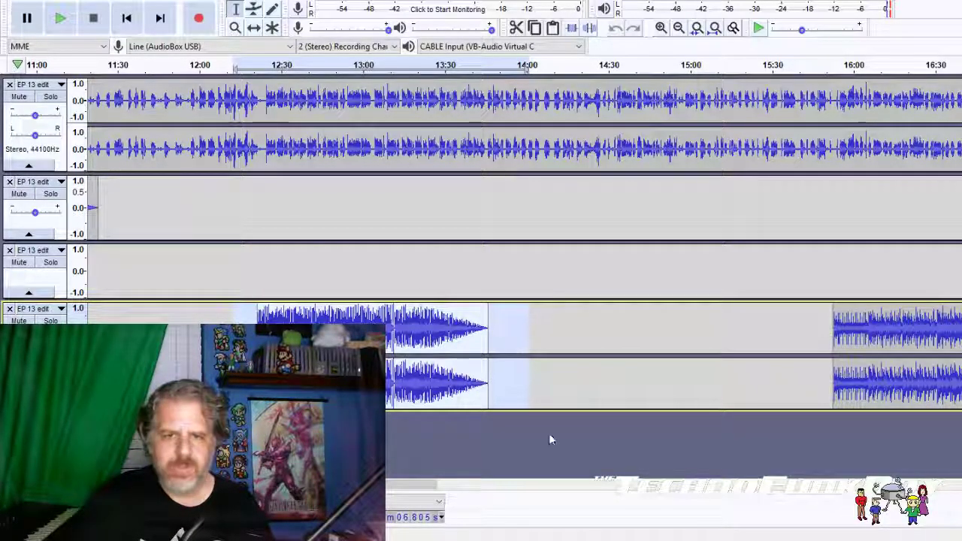
drag(410, 487, 383, 487)
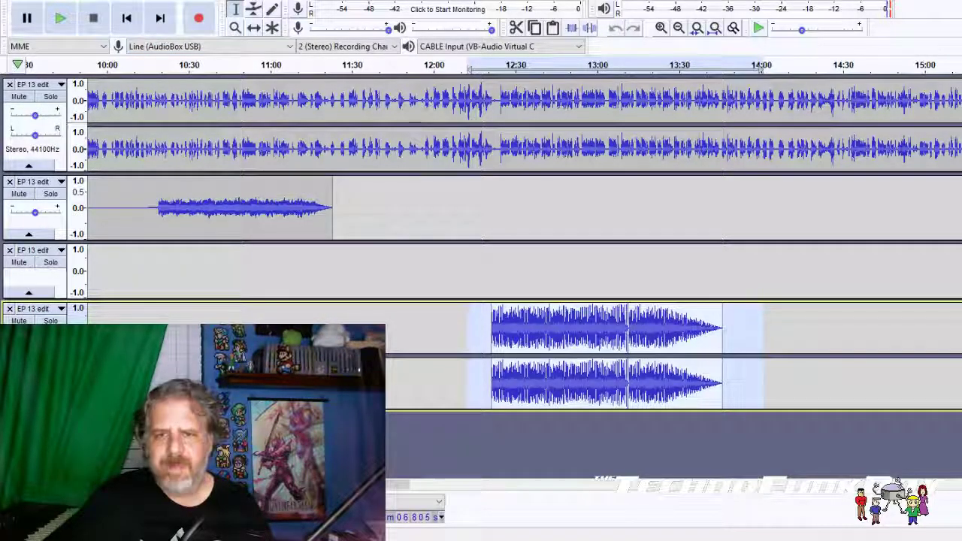
scroll(286, 292, right, 5)
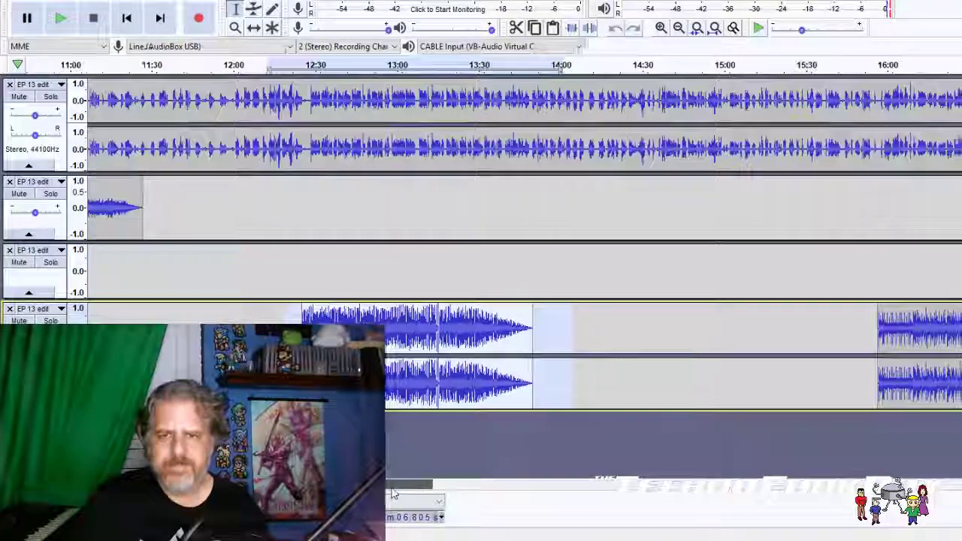
click(284, 282)
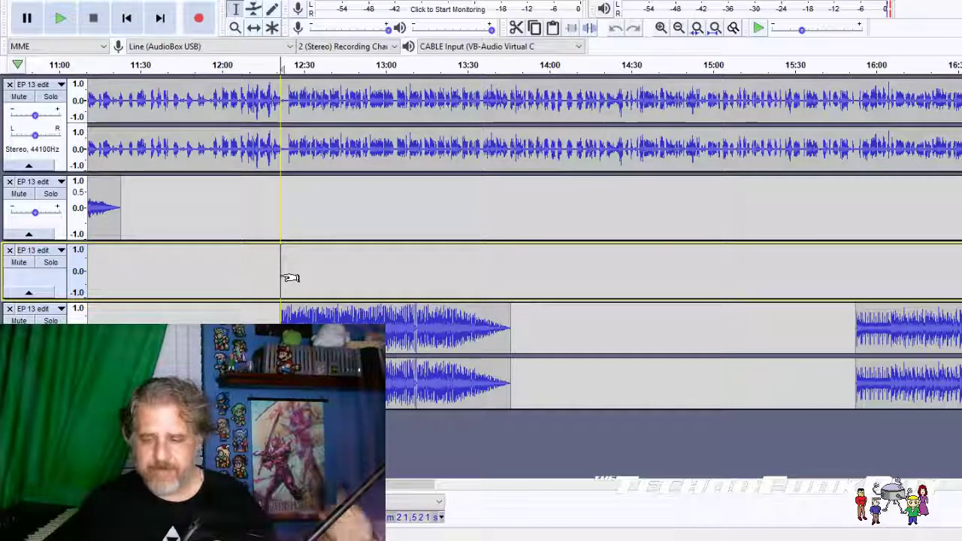
- Play the mix from the start of the second stereo music clip, near 15:52, and stop after a short listen
drag(423, 492, 504, 492)
click(202, 269)
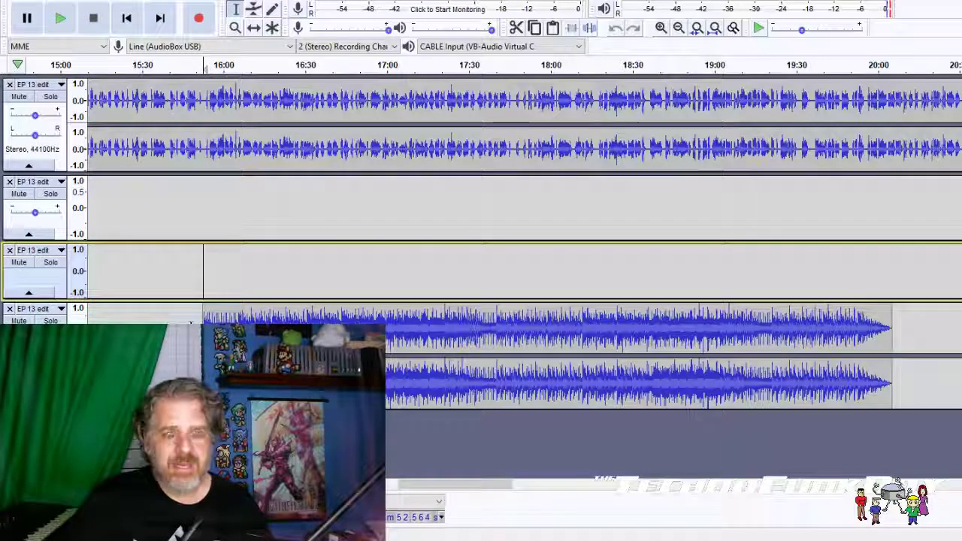
click(60, 18)
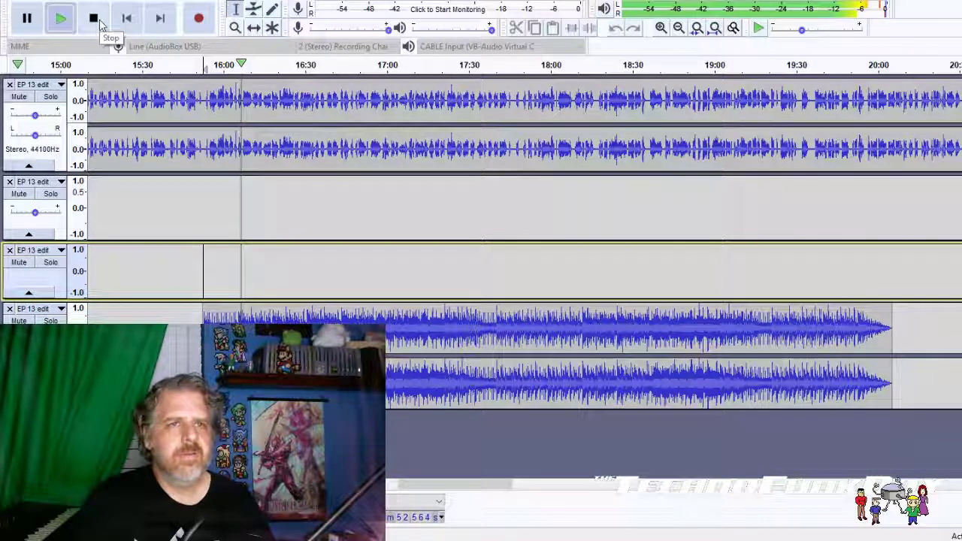
click(101, 25)
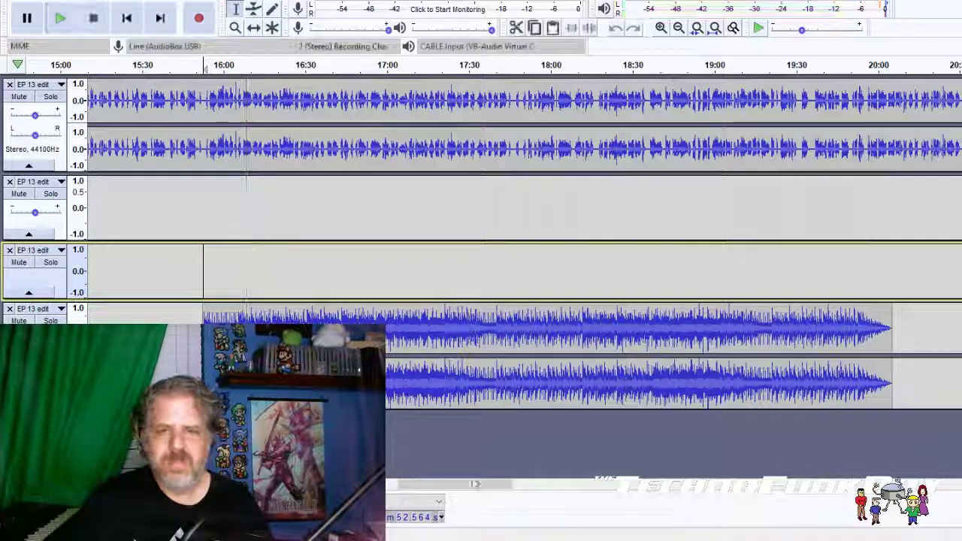
- Play the mix from the start of the mono music clip near 35:42, and stop after a short listen
drag(450, 494, 554, 489)
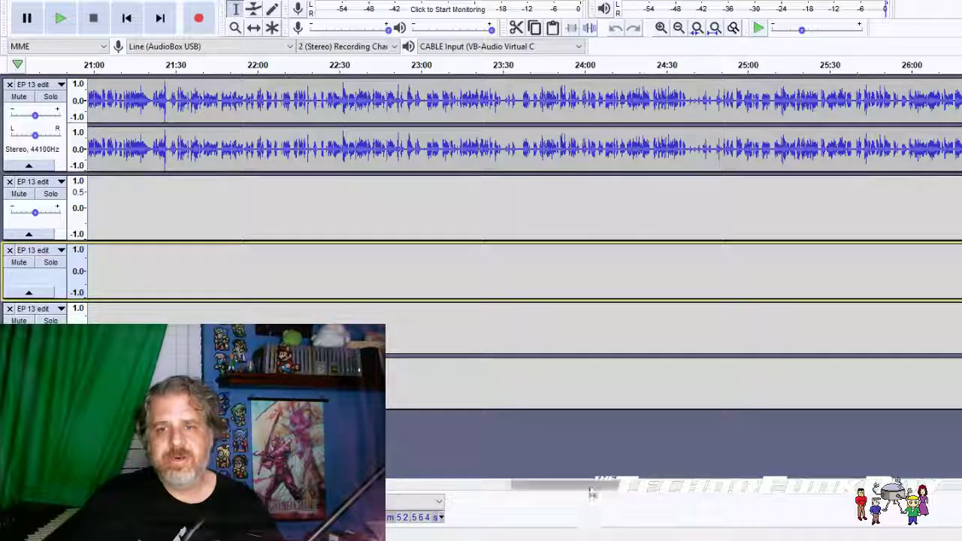
drag(597, 488, 832, 486)
click(486, 262)
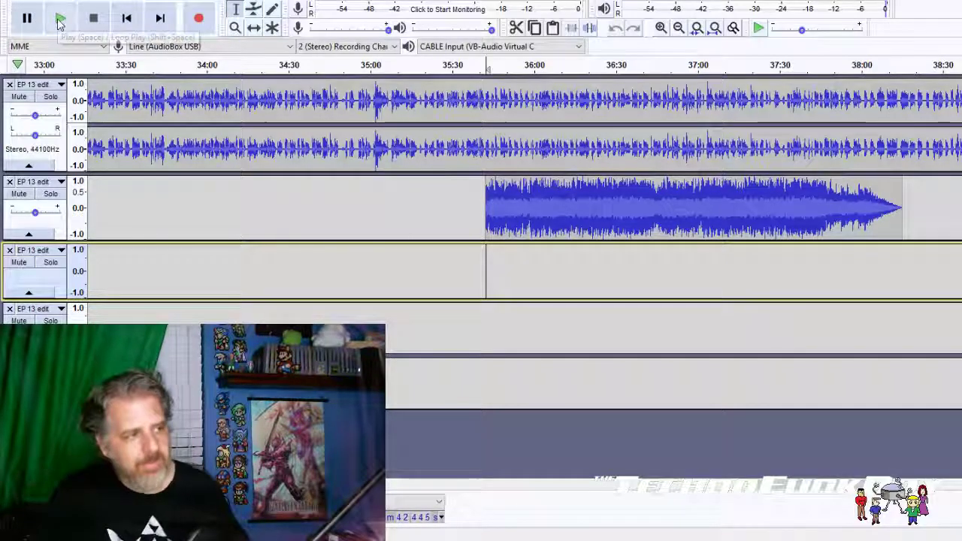
click(60, 19)
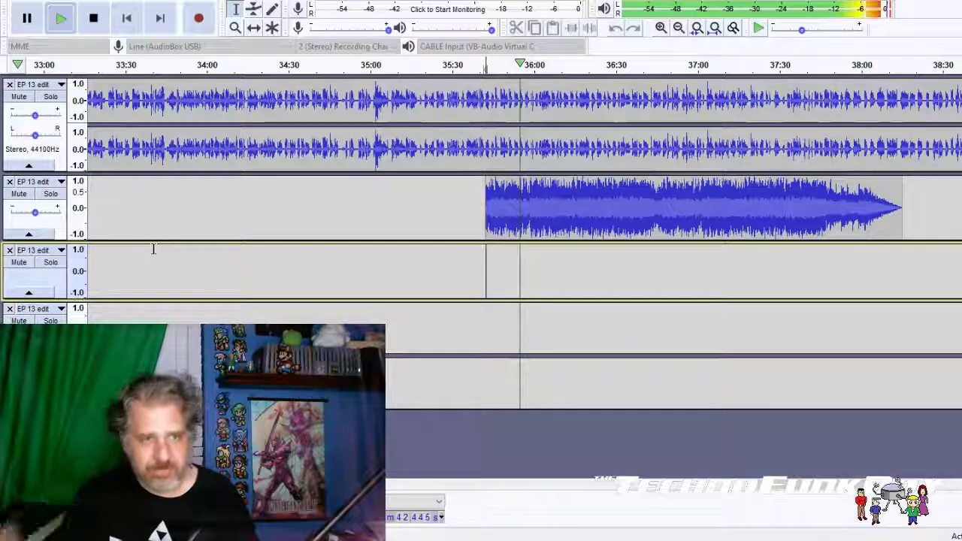
click(94, 20)
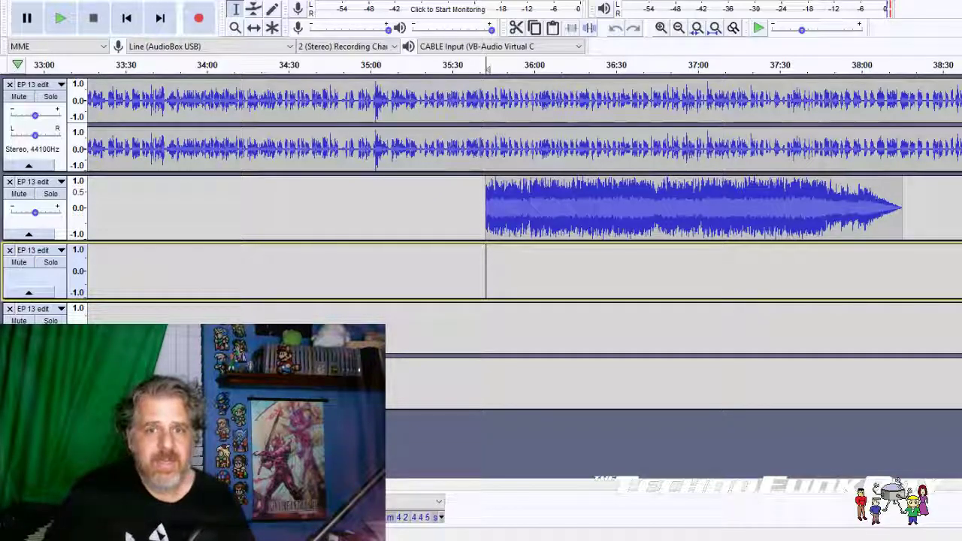
- Play the episode's ending from just before the music clip near 45:41, skip ahead to the fade-in clip near 46:13, and stop
drag(743, 535, 959, 508)
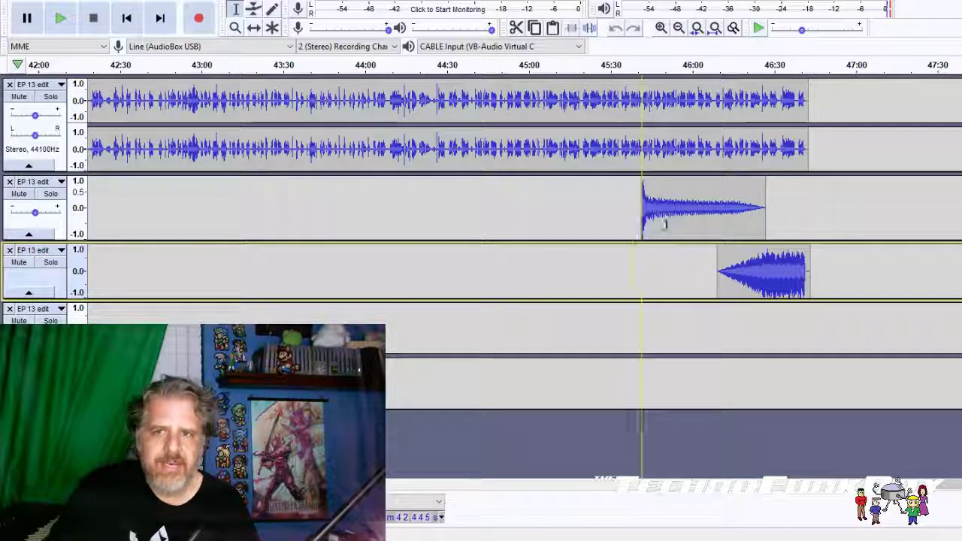
click(641, 210)
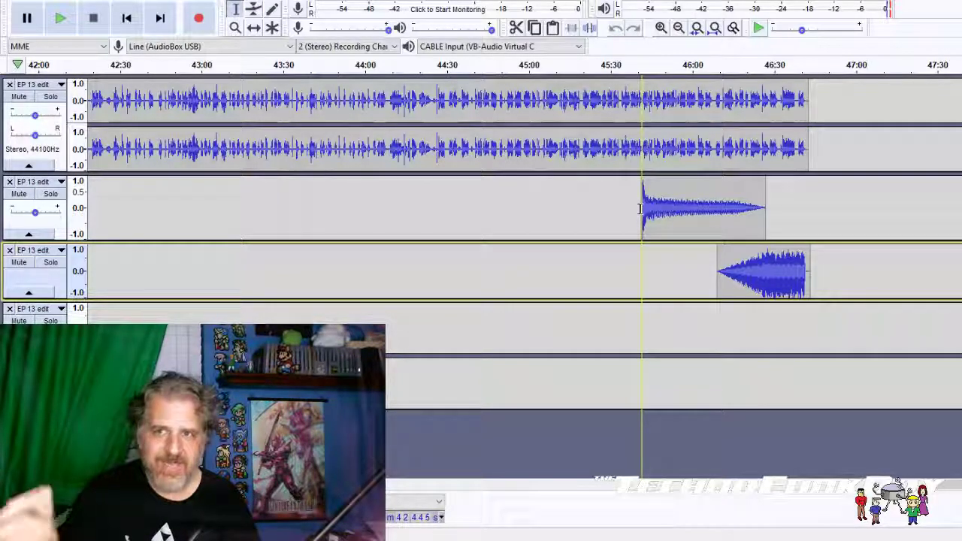
click(639, 209)
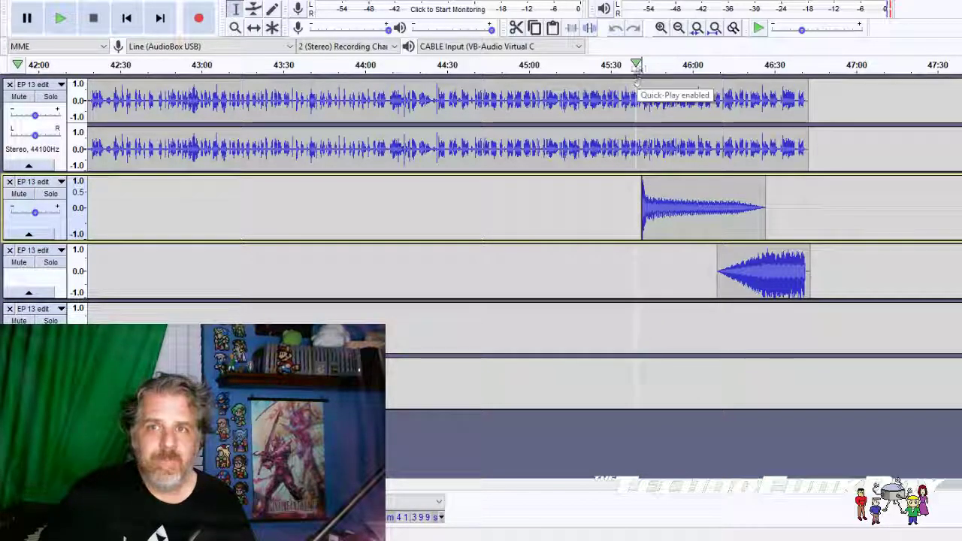
key(space)
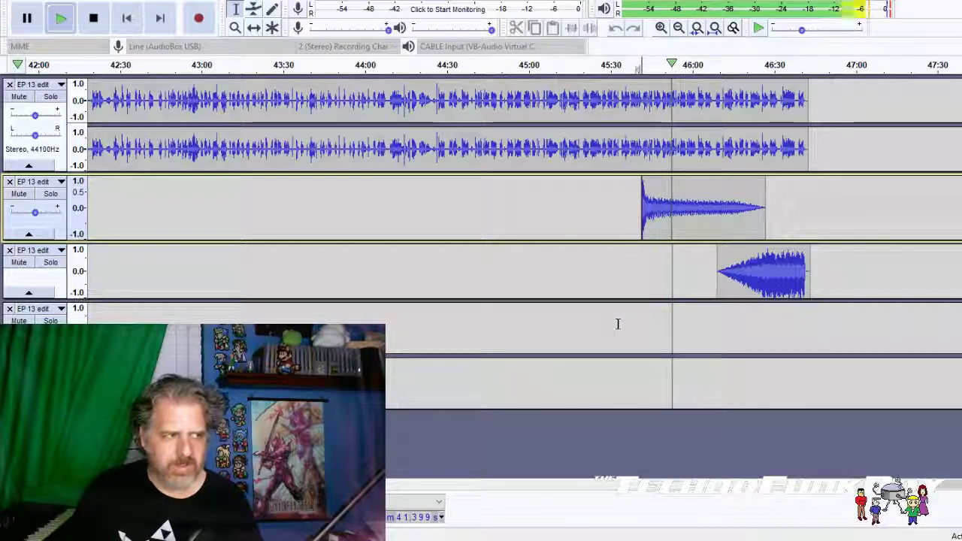
click(727, 73)
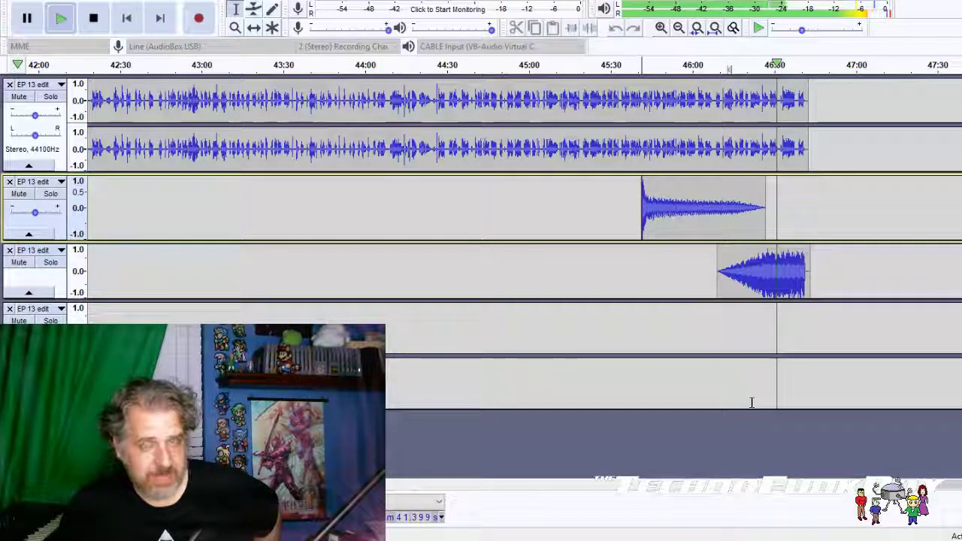
click(93, 22)
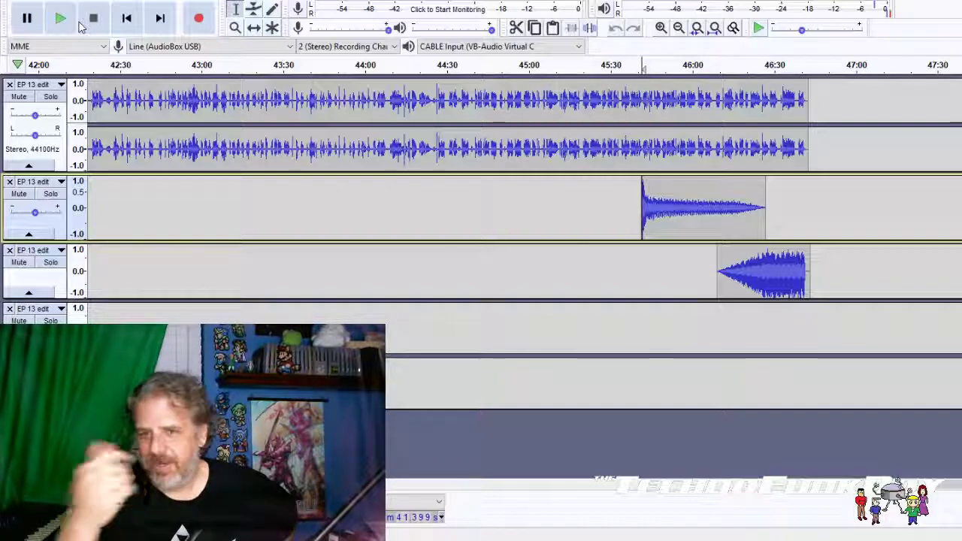
- Delete the stereo voice track from the project, keeping the music tracks
scroll(481, 187, left, 3)
scroll(481, 188, right, 2)
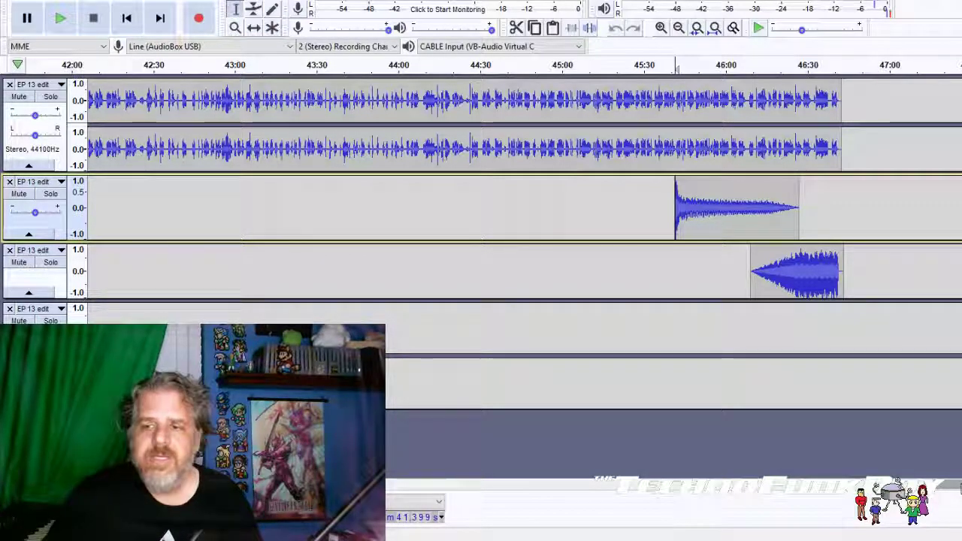
key(Home)
drag(164, 483, 394, 481)
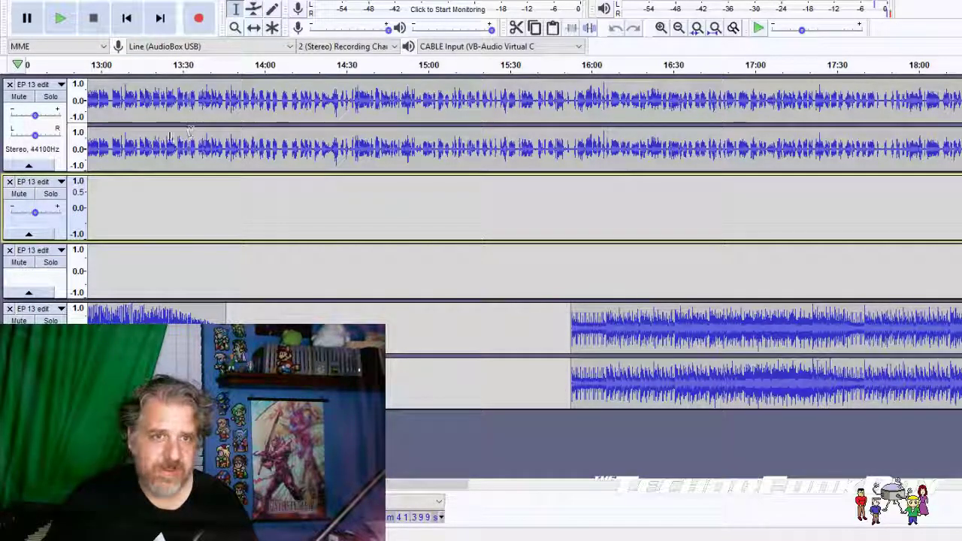
click(10, 84)
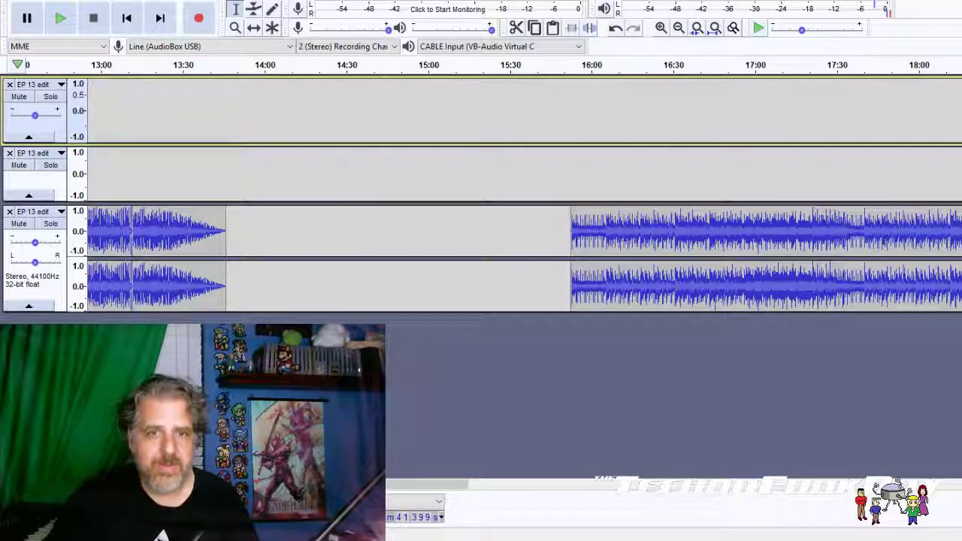
drag(429, 483, 676, 483)
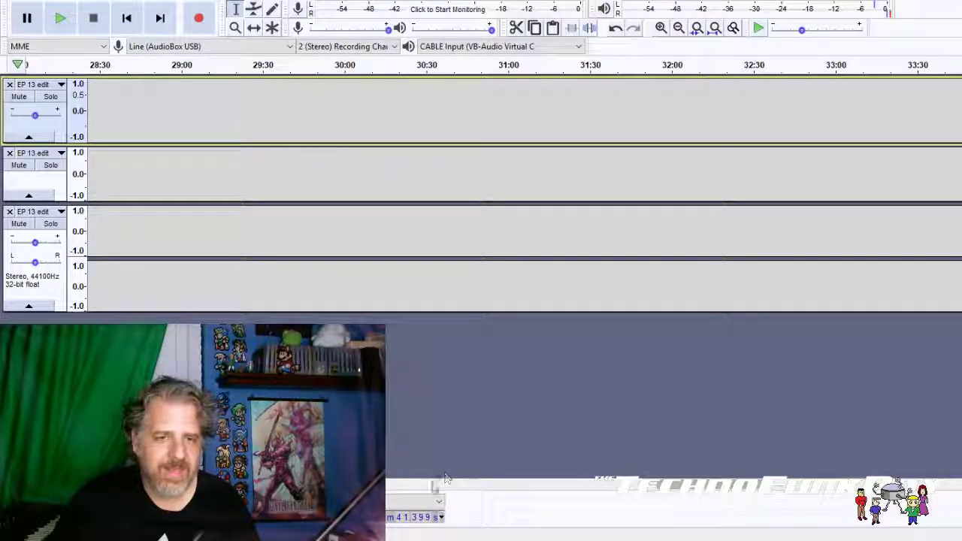